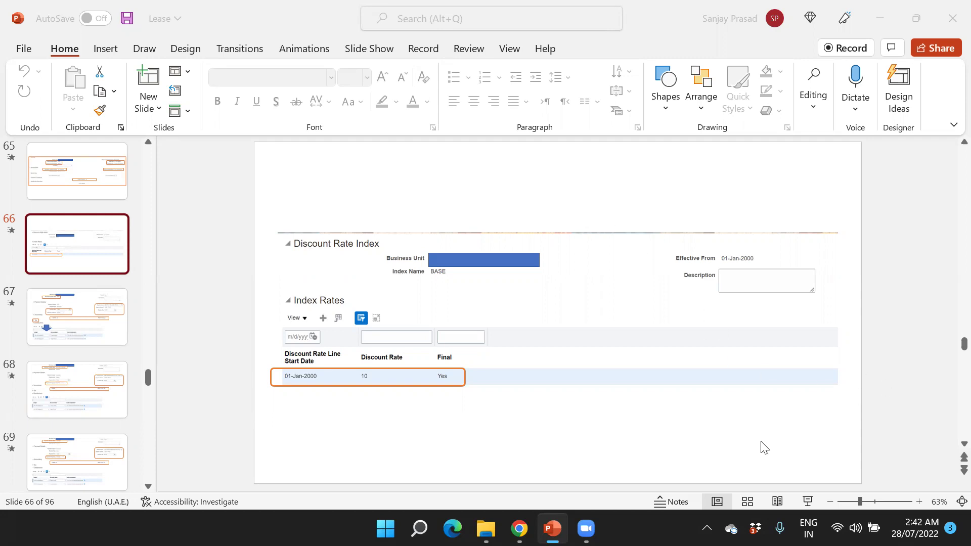
# - Present the Lease deck as a slide show from slide 66 and end the show at slide 80
pyautogui.click(808, 507)
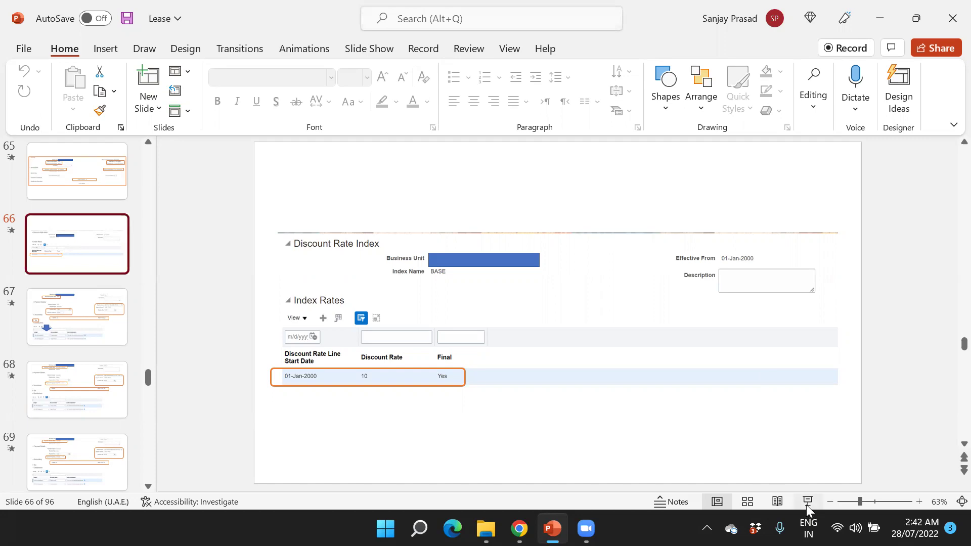
pyautogui.click(806, 505)
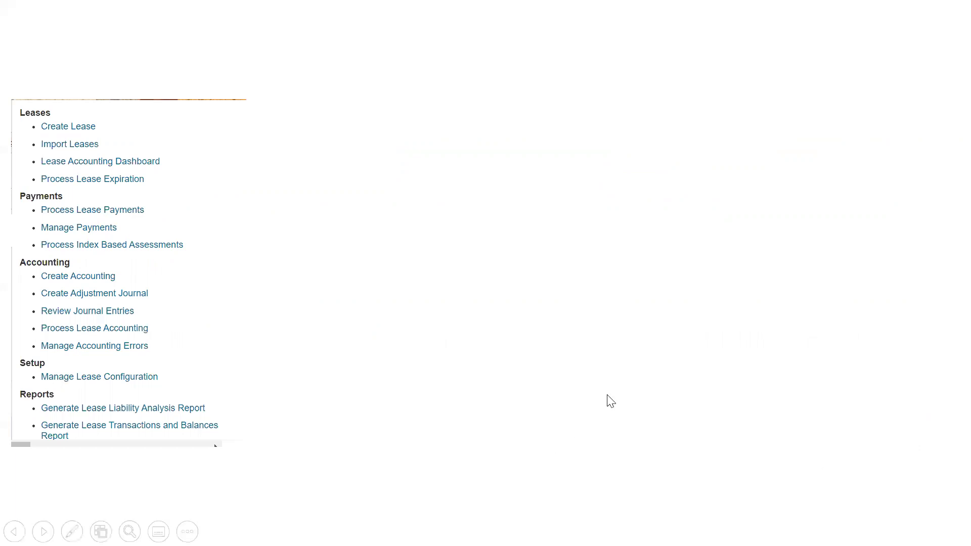
pyautogui.press('Escape')
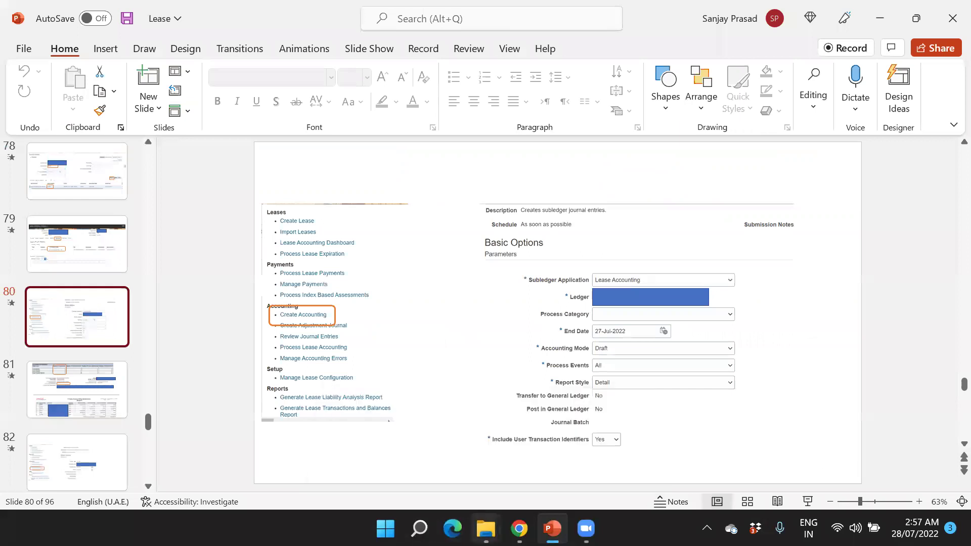
pyautogui.click(485, 528)
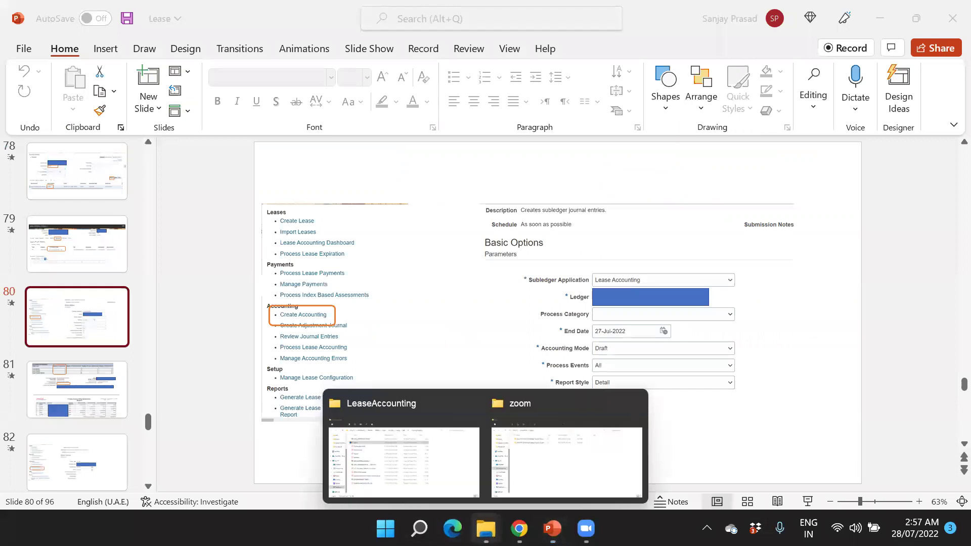
pyautogui.click(418, 489)
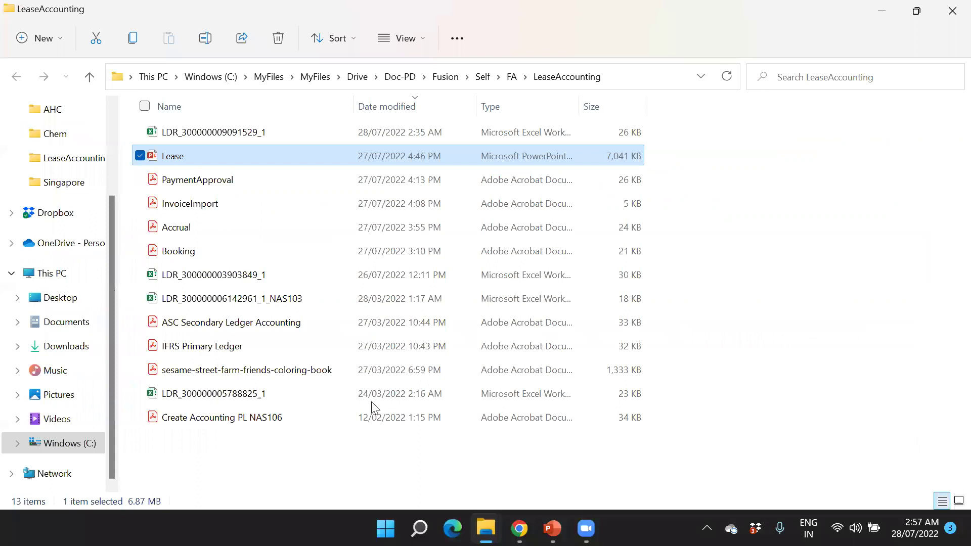
pyautogui.click(154, 132)
pyautogui.doubleClick(153, 132)
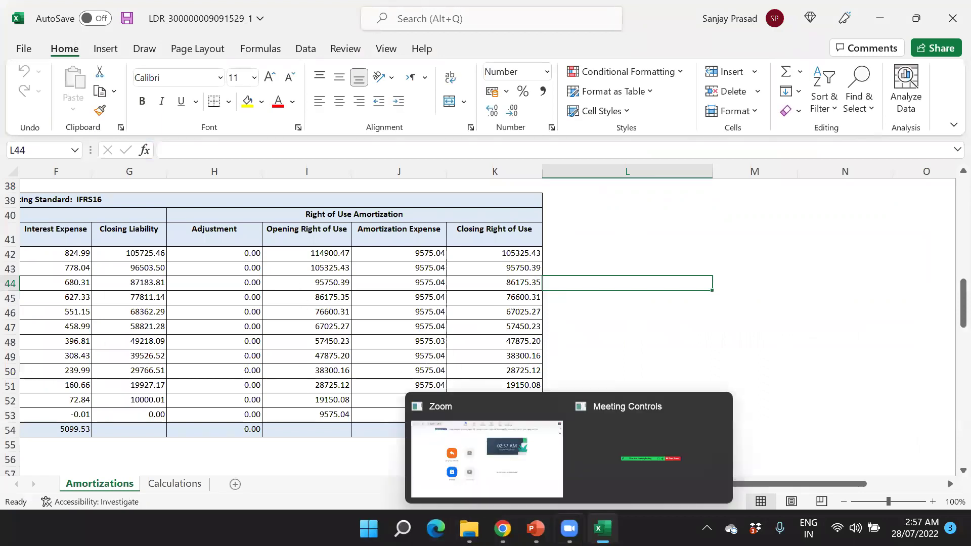
# - Switch to the PowerPoint deck to view slide 79 with the Lease Details Report file, and return to the Excel workbook
pyautogui.click(535, 529)
pyautogui.click(71, 260)
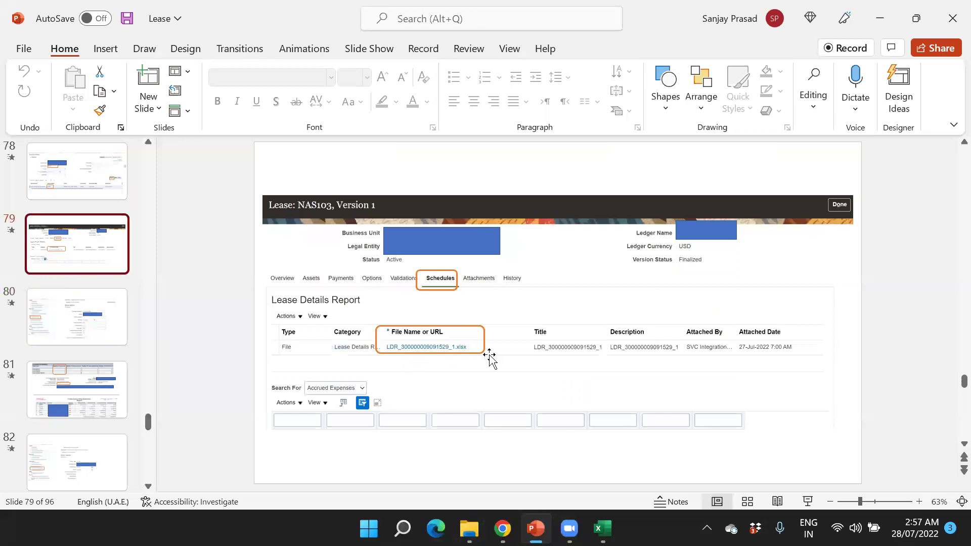
pyautogui.click(602, 529)
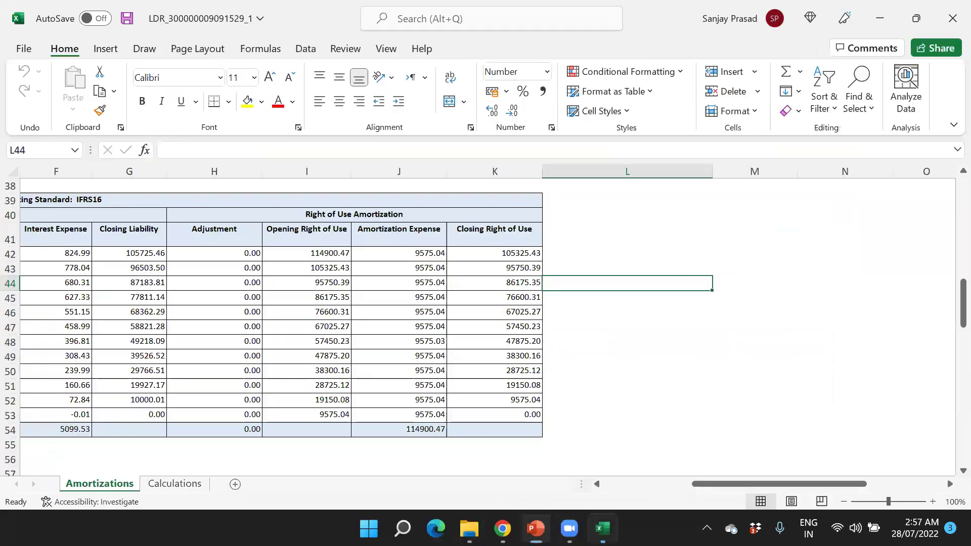
# - Go to the beginning of the Lease Detail Report on the Amortizations sheet, at cell A4
pyautogui.click(233, 355)
pyautogui.scroll(12, 318, 345)
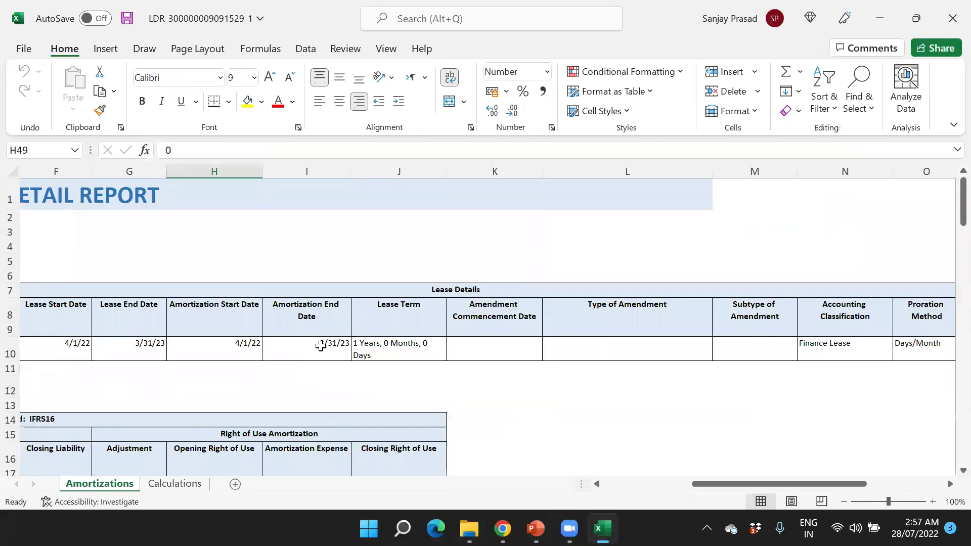
pyautogui.click(96, 244)
pyautogui.press('Left')
pyautogui.press('Left')
pyautogui.press('Left')
pyautogui.press('Left')
pyautogui.press('Left')
pyautogui.press('Left')
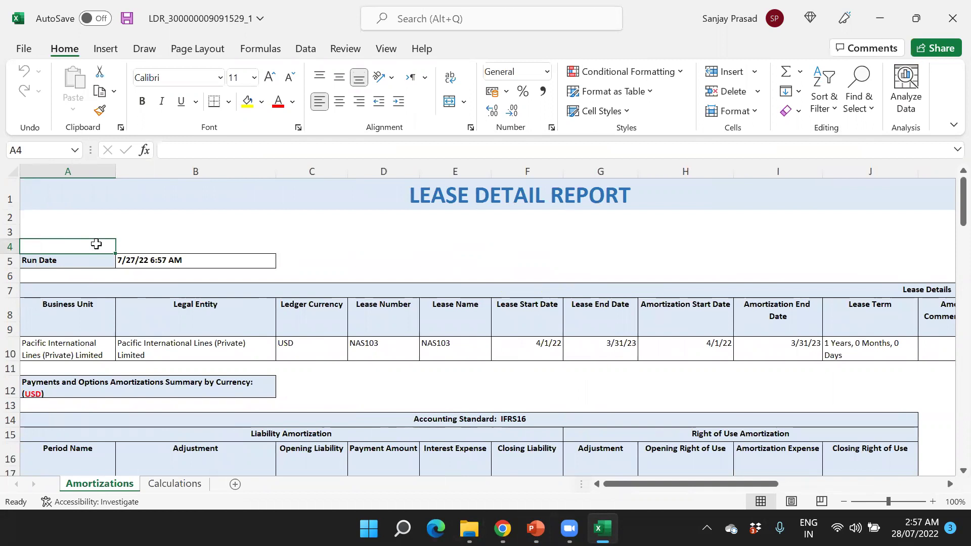
# - Examine the lease details and the IFRS16 amortization summary by currency, from the first period through the Total row
pyautogui.press('Down')
pyautogui.press('Down')
pyautogui.press('Down')
pyautogui.press('Down')
pyautogui.press('Down')
pyautogui.press('Down')
pyautogui.press('Down')
pyautogui.press('Down')
pyautogui.press('Down')
pyautogui.press('Down')
pyautogui.press('Down')
pyautogui.press('Down')
pyautogui.press('Down')
pyautogui.press('Down')
pyautogui.press('Down')
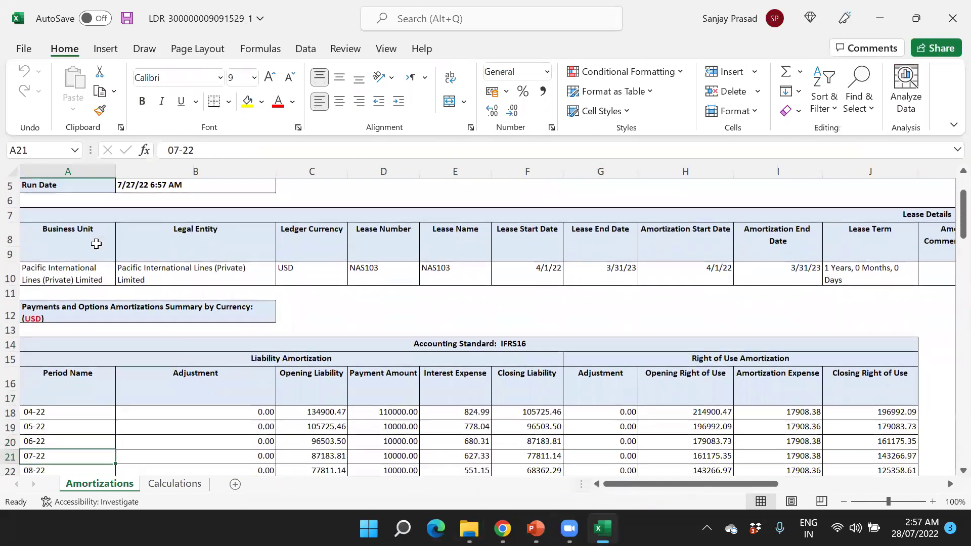
pyautogui.press('Down')
pyautogui.press('Down')
pyautogui.press('Down')
pyautogui.press('Down')
pyautogui.press('Down')
pyautogui.press('Down')
pyautogui.press('Down')
pyautogui.press('Down')
pyautogui.press('Down')
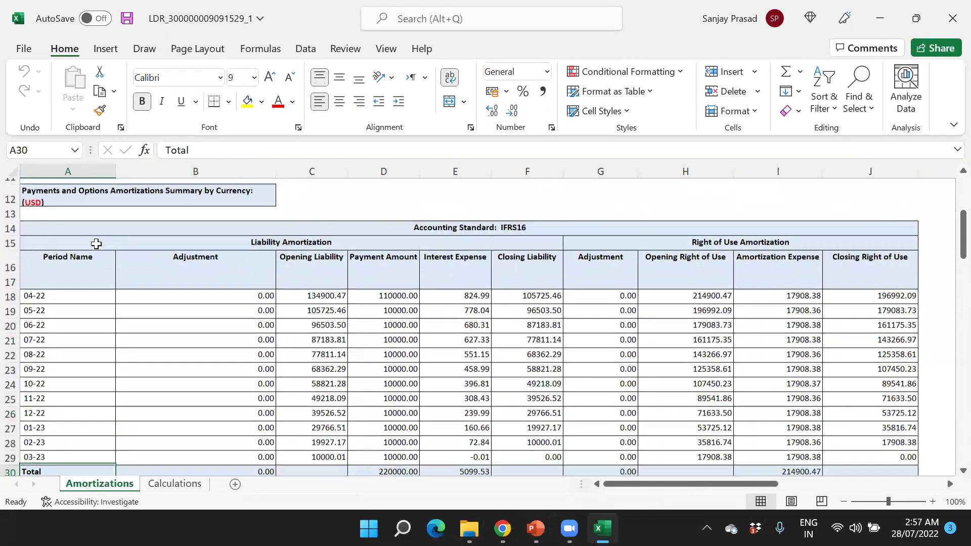
pyautogui.press('Down')
pyautogui.press('Down')
pyautogui.press('Down')
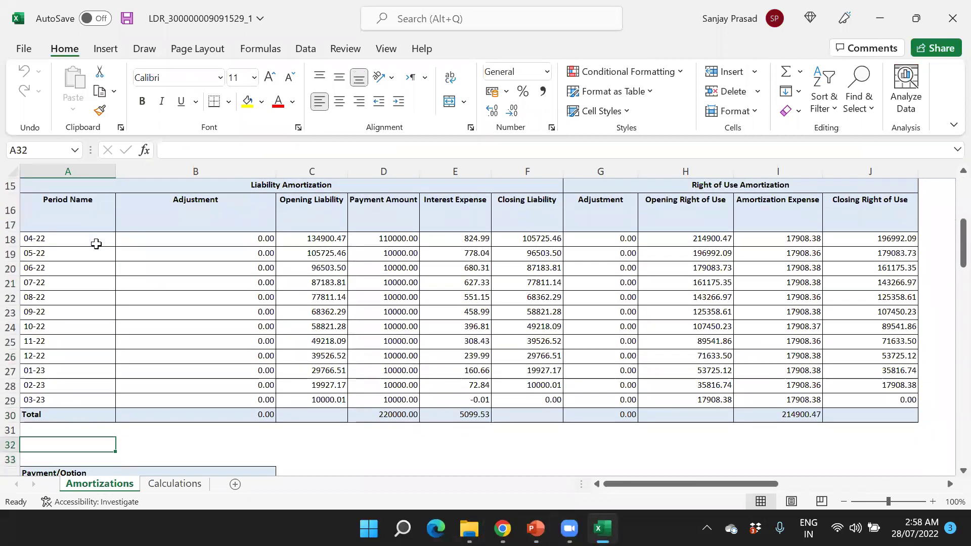
# - Examine the Base Rent payment's details and its IFRS16 amortization schedule, including the opening liability and payment amount columns
pyautogui.press('Down')
pyautogui.press('Down')
pyautogui.press('Down')
pyautogui.press('Down')
pyautogui.press('Down')
pyautogui.press('Down')
pyautogui.press('Down')
pyautogui.press('Down')
pyautogui.press('Down')
pyautogui.press('Down')
pyautogui.press('Down')
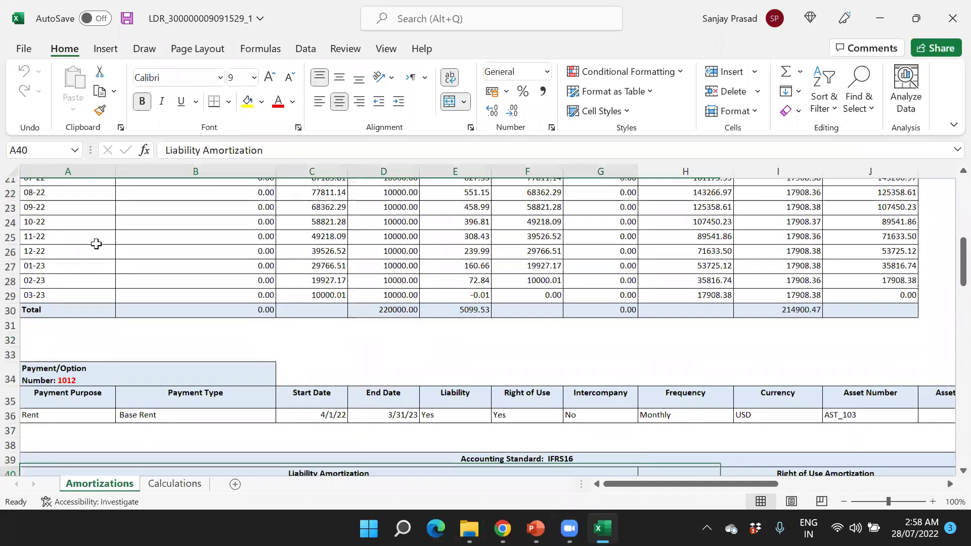
pyautogui.press('Down')
pyautogui.press('Down')
pyautogui.press('Down')
pyautogui.press('Down')
pyautogui.press('Down')
pyautogui.press('Down')
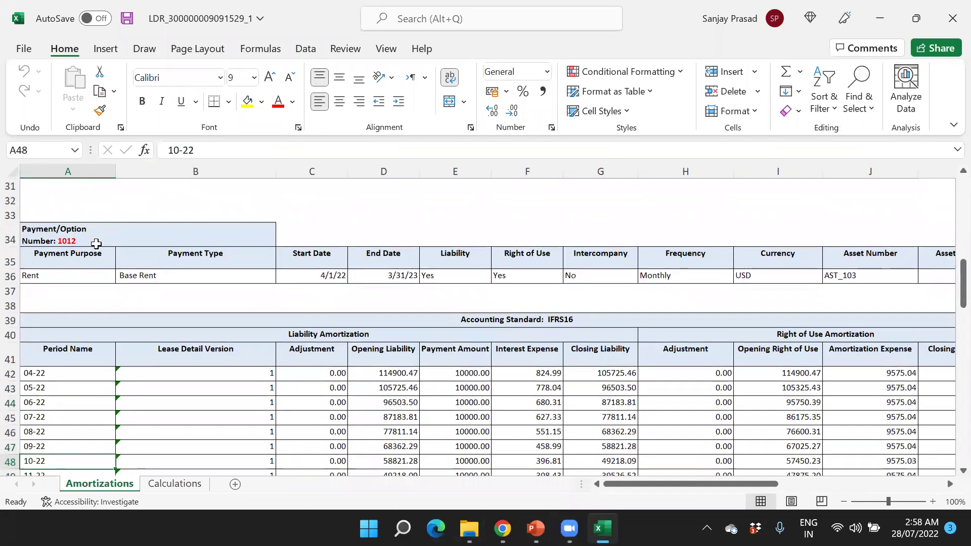
pyautogui.press('Down')
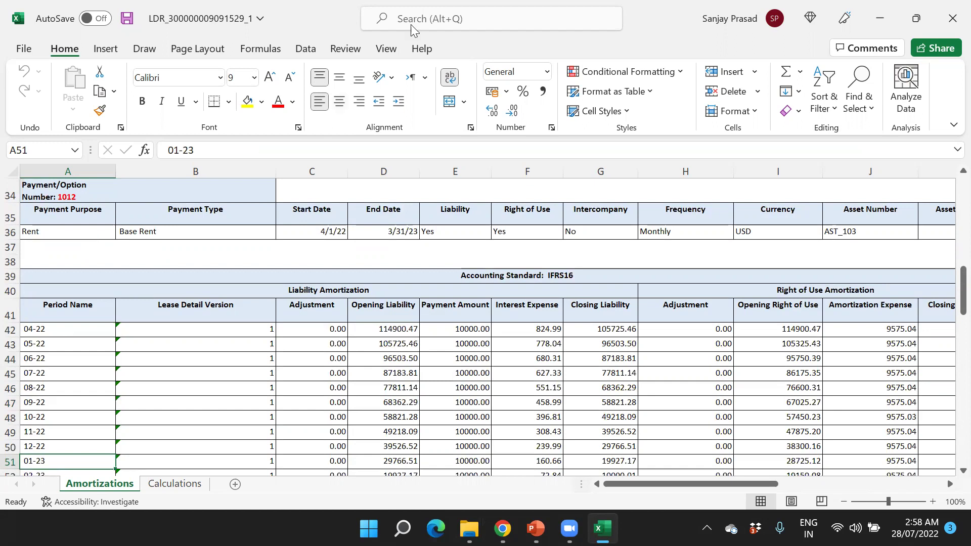
pyautogui.click(412, 359)
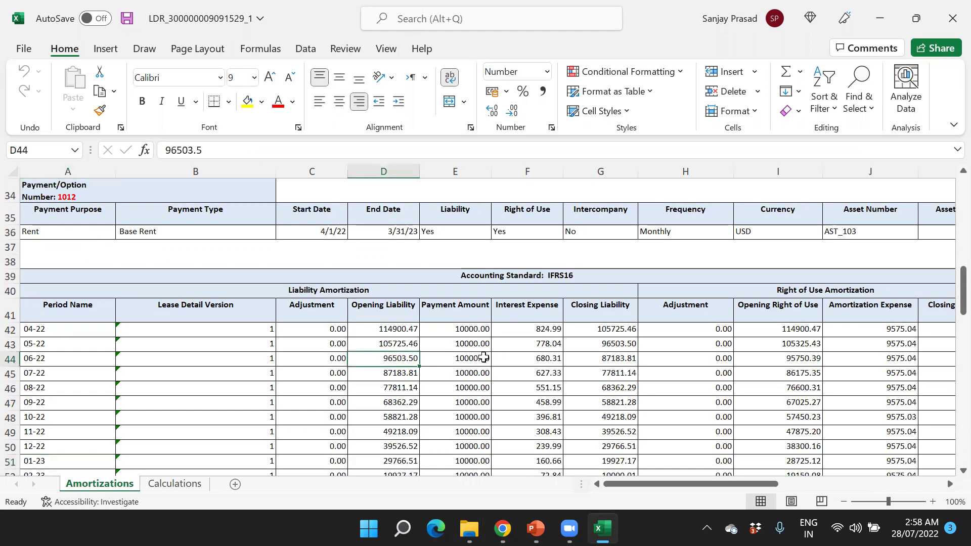
pyautogui.click(472, 348)
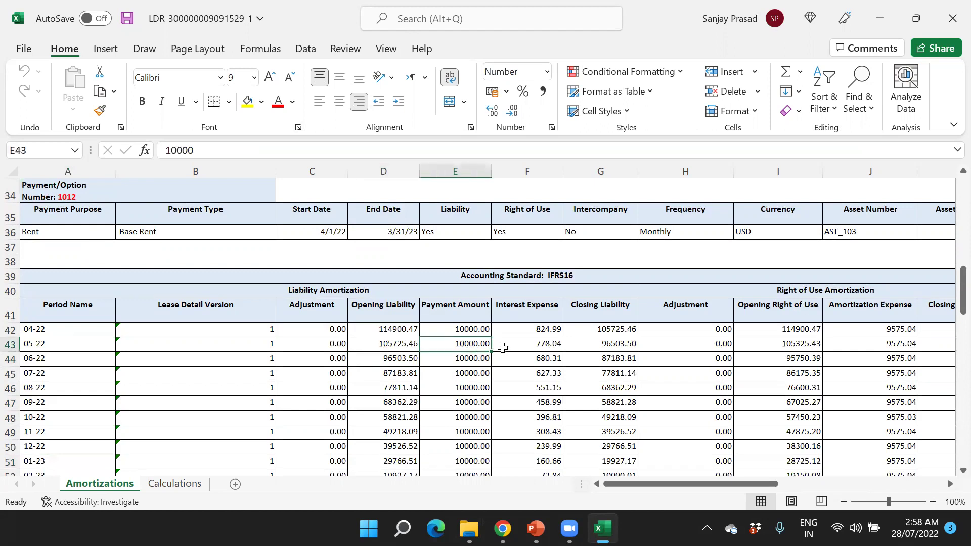